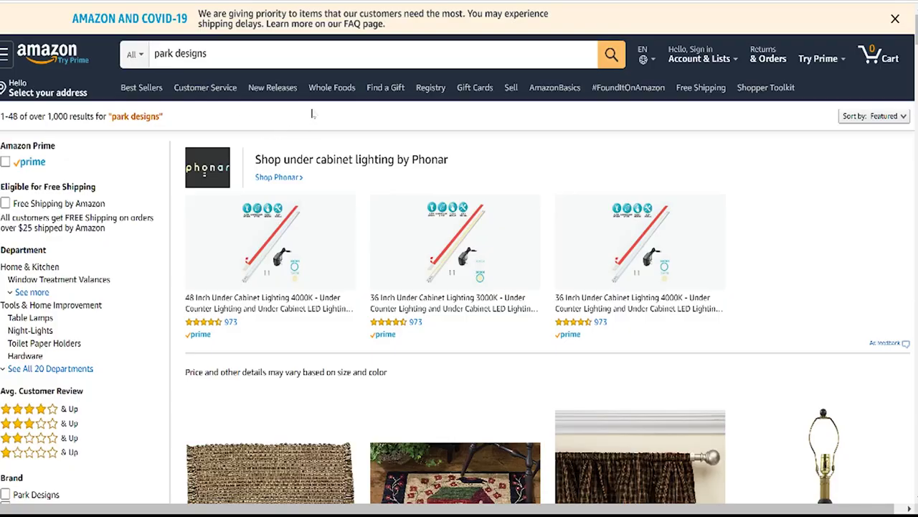
Step: Check the Park Designs results' sales ranks and FBA seller counts, showing the Tweed Placemat's 19 x 13 inch details
{"action": "scroll", "coordinate": [397, 192], "scroll_direction": "down", "scroll_amount": 8}
{"action": "scroll", "coordinate": [797, 184], "scroll_direction": "down", "scroll_amount": 4}
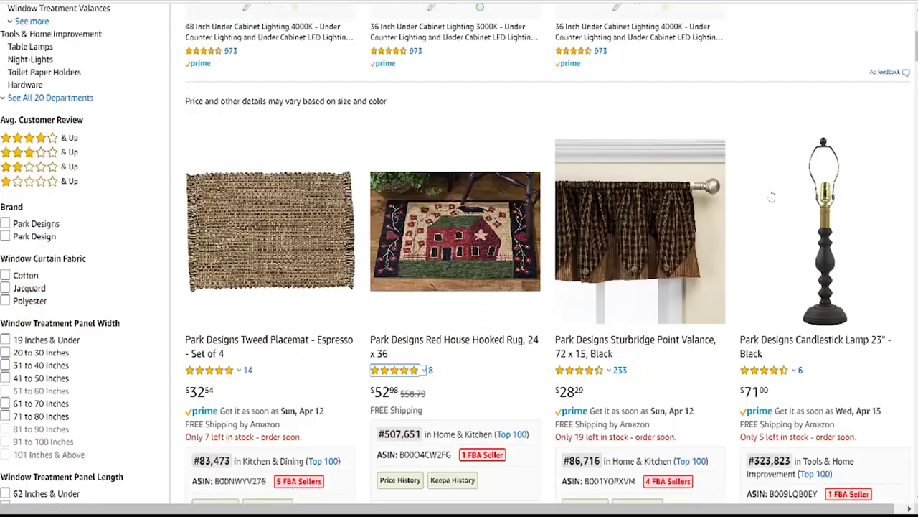
{"action": "scroll", "coordinate": [776, 198], "scroll_direction": "down", "scroll_amount": 1}
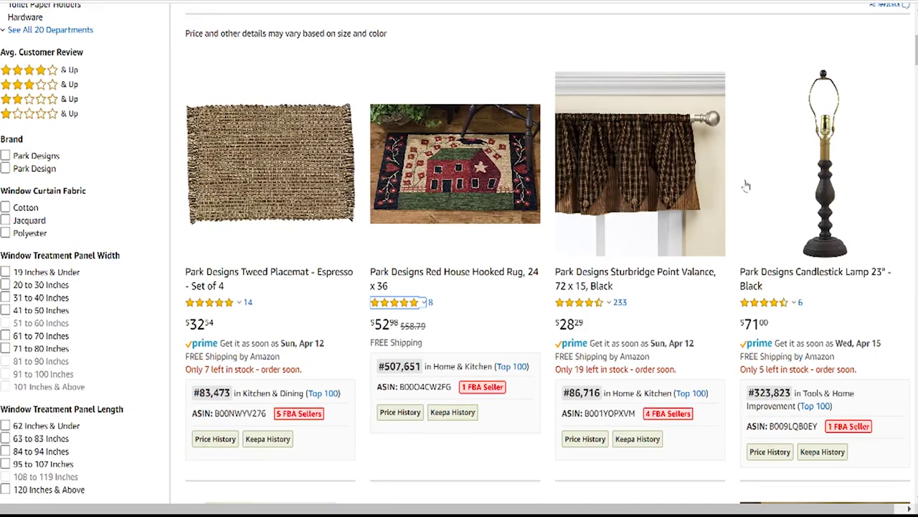
{"action": "scroll", "coordinate": [743, 189], "scroll_direction": "down", "scroll_amount": 3}
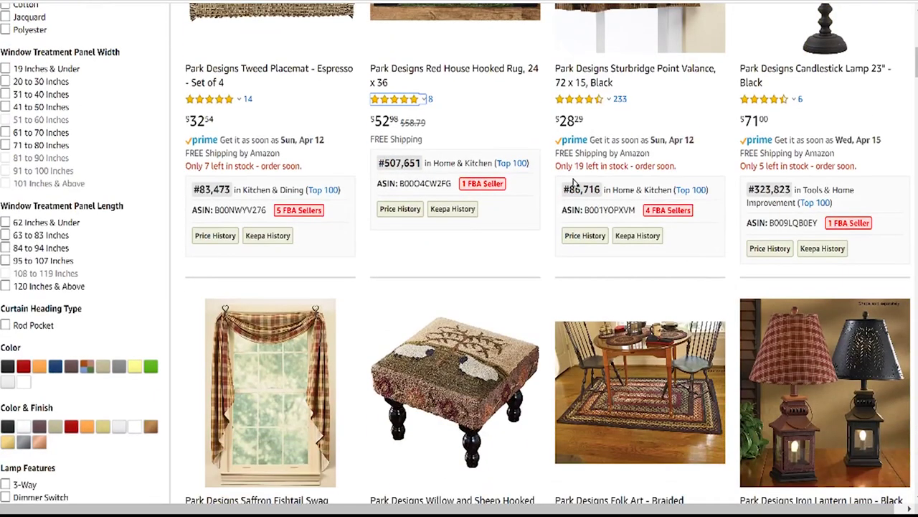
{"action": "scroll", "coordinate": [575, 185], "scroll_direction": "up", "scroll_amount": 2}
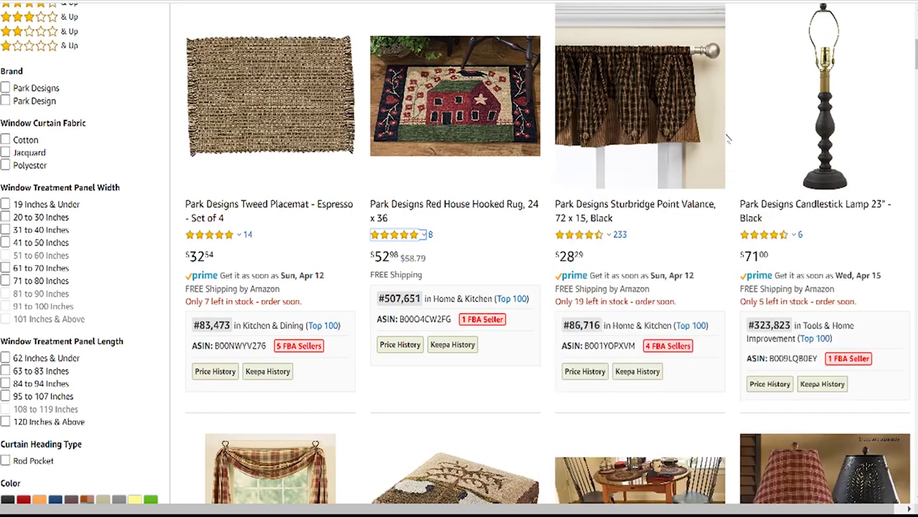
{"action": "scroll", "coordinate": [789, 157], "scroll_direction": "down", "scroll_amount": 2}
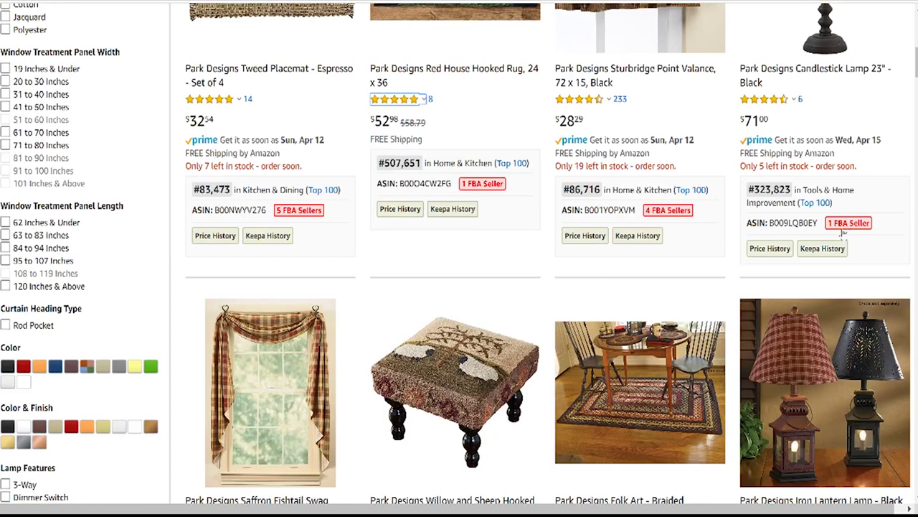
{"action": "mouse_move", "coordinate": [649, 212]}
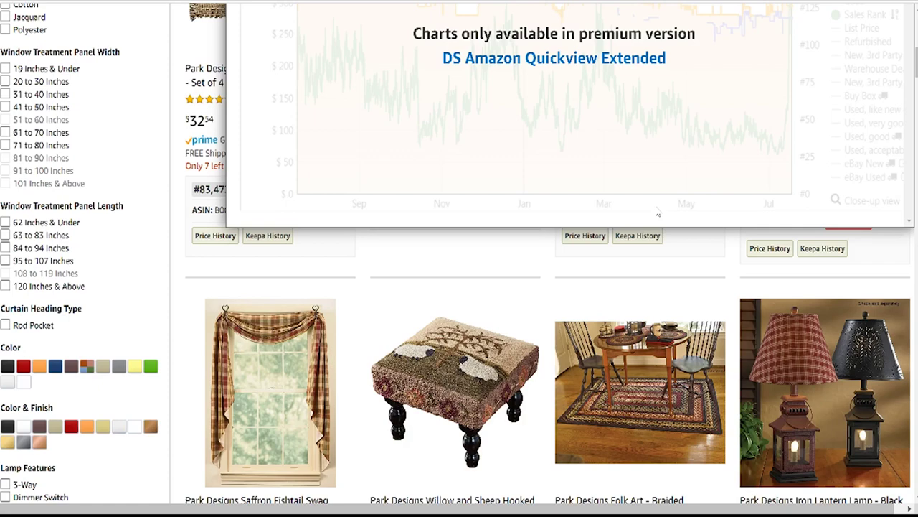
{"action": "scroll", "coordinate": [152, 228], "scroll_direction": "up", "scroll_amount": 2}
Step: Open the Park Designs Tweed Placemat and list its 8 new offers from $32.54
{"action": "mouse_move", "coordinate": [267, 144]}
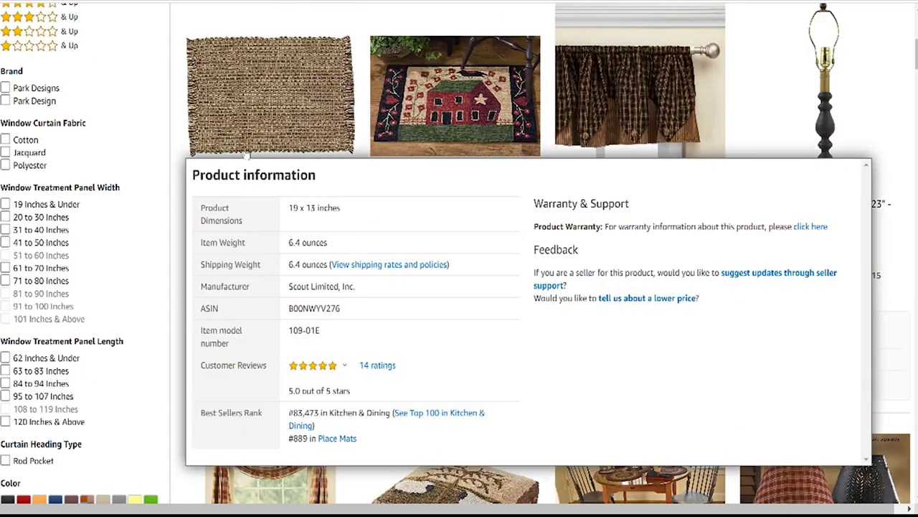
{"action": "left_click", "coordinate": [266, 128]}
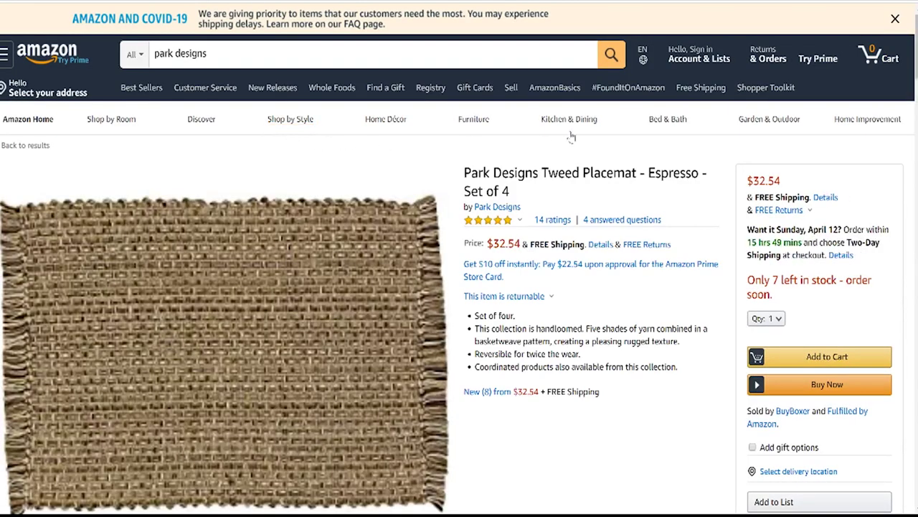
{"action": "scroll", "coordinate": [676, 232], "scroll_direction": "down", "scroll_amount": 1}
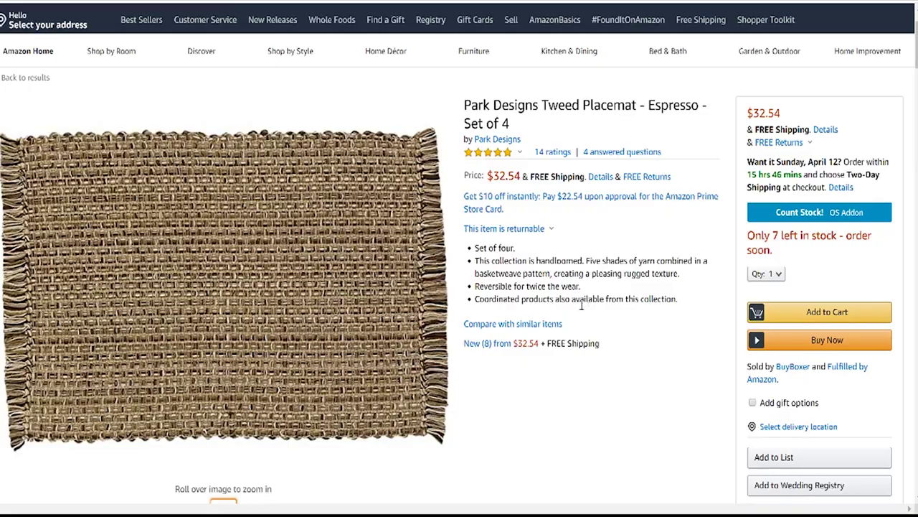
{"action": "left_click", "coordinate": [516, 345]}
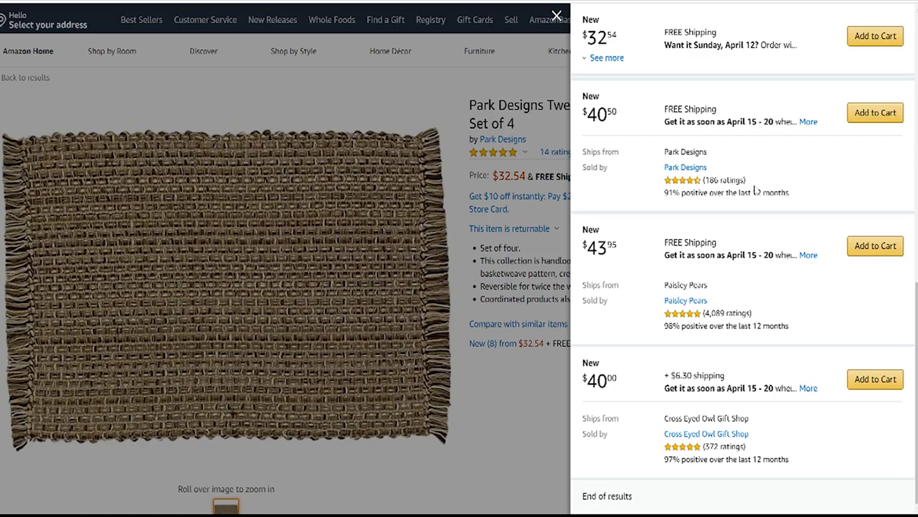
Step: Compare the placemat's seller offers and open the Paisley Pears seller profile
{"action": "scroll", "coordinate": [753, 260], "scroll_direction": "up", "scroll_amount": 5}
{"action": "scroll", "coordinate": [753, 260], "scroll_direction": "up", "scroll_amount": 2}
{"action": "scroll", "coordinate": [751, 262], "scroll_direction": "down", "scroll_amount": 3}
{"action": "scroll", "coordinate": [751, 263], "scroll_direction": "up", "scroll_amount": 5}
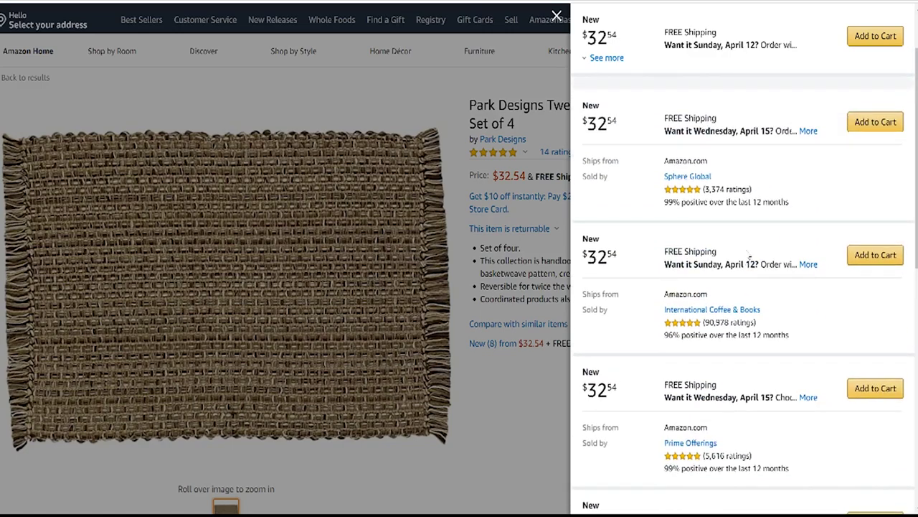
{"action": "scroll", "coordinate": [750, 255], "scroll_direction": "down", "scroll_amount": 8}
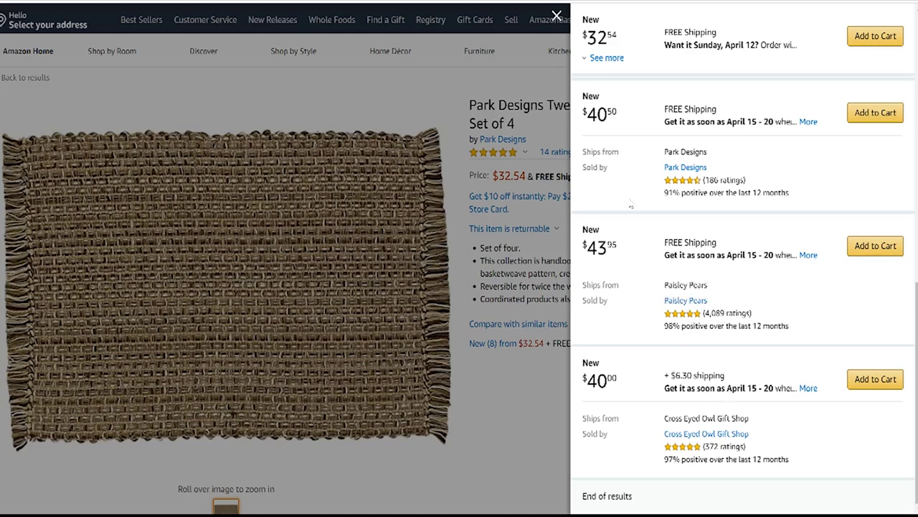
{"action": "left_click", "coordinate": [685, 300]}
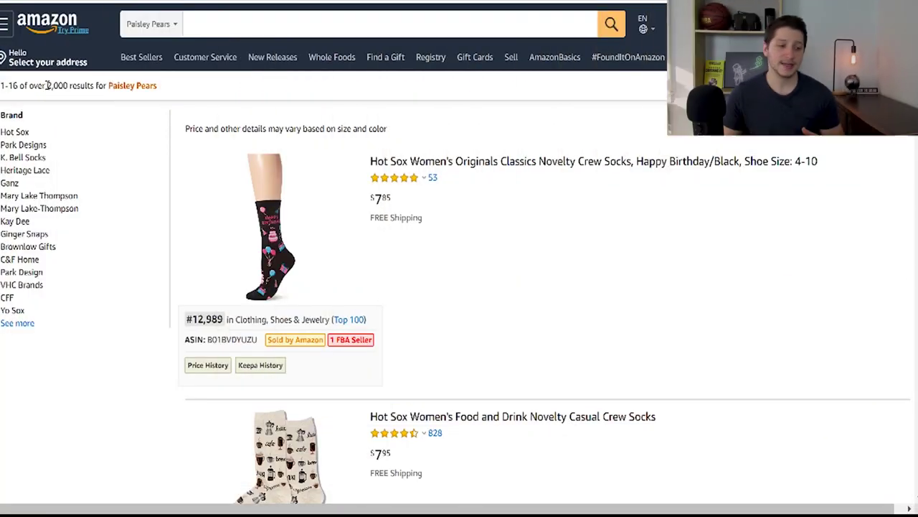
Step: Highlight the 'over 2,000' results count on the Paisley Pears storefront
{"action": "left_click_drag", "start_coordinate": [47, 86], "coordinate": [65, 86]}
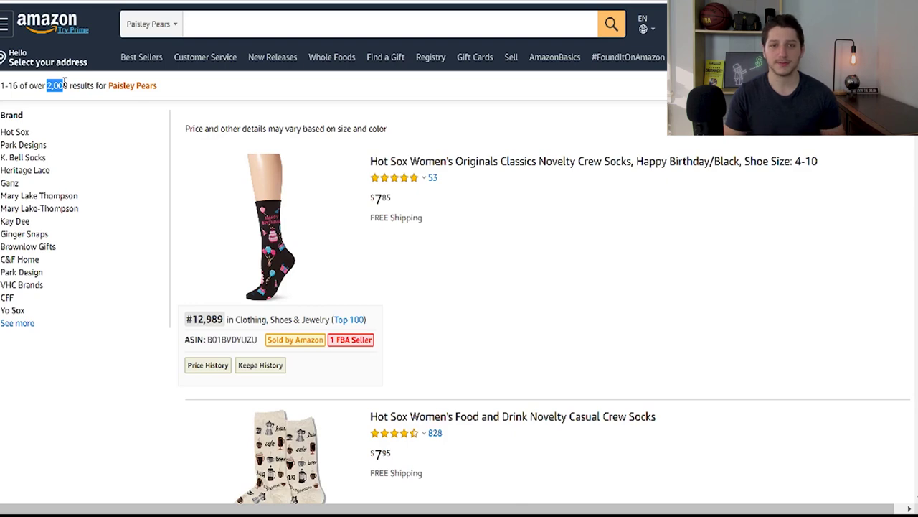
Step: Browse the Paisley Pears listings, such as Hot Sox Food and Drink socks at rank #2,640
{"action": "scroll", "coordinate": [574, 41], "scroll_direction": "down", "scroll_amount": 1}
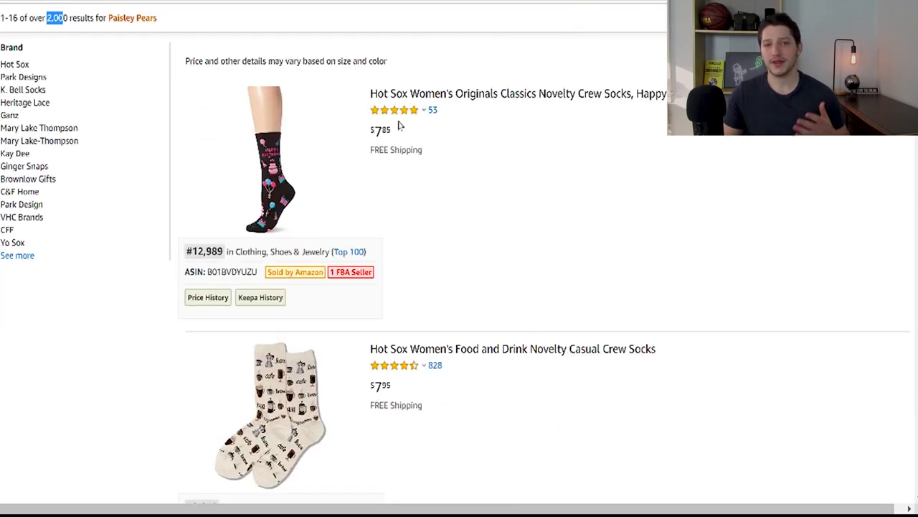
{"action": "scroll", "coordinate": [457, 160], "scroll_direction": "down", "scroll_amount": 3}
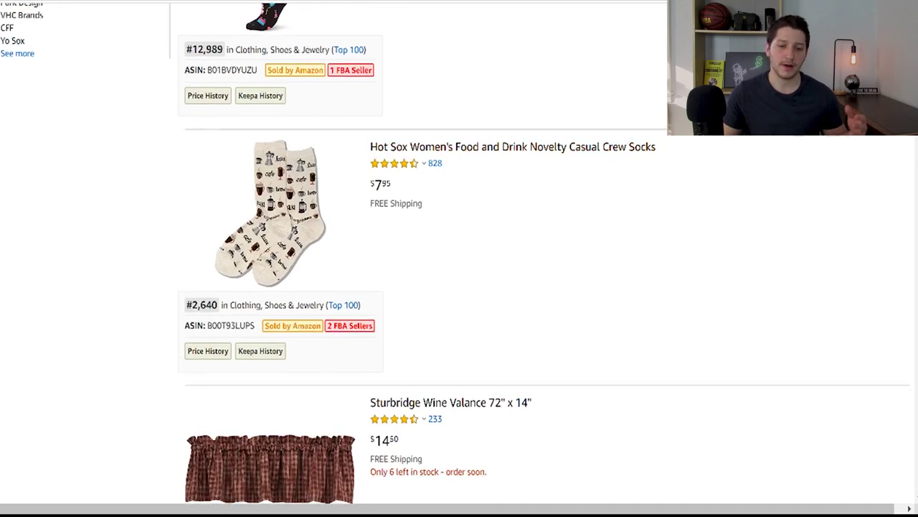
{"action": "scroll", "coordinate": [459, 258], "scroll_direction": "up", "scroll_amount": 4}
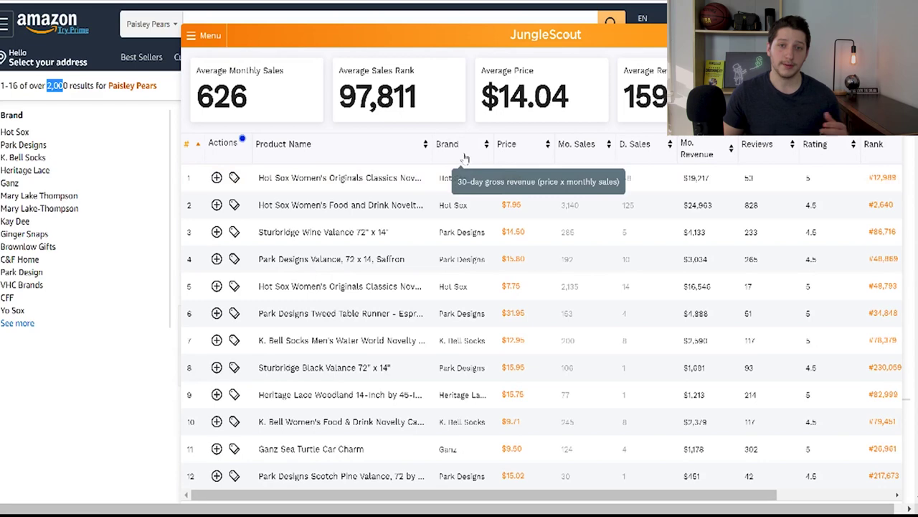
Step: Select the Hot Sox brand in the JungleScout table and open the HOTSOX website
{"action": "left_click_drag", "start_coordinate": [479, 188], "coordinate": [434, 181]}
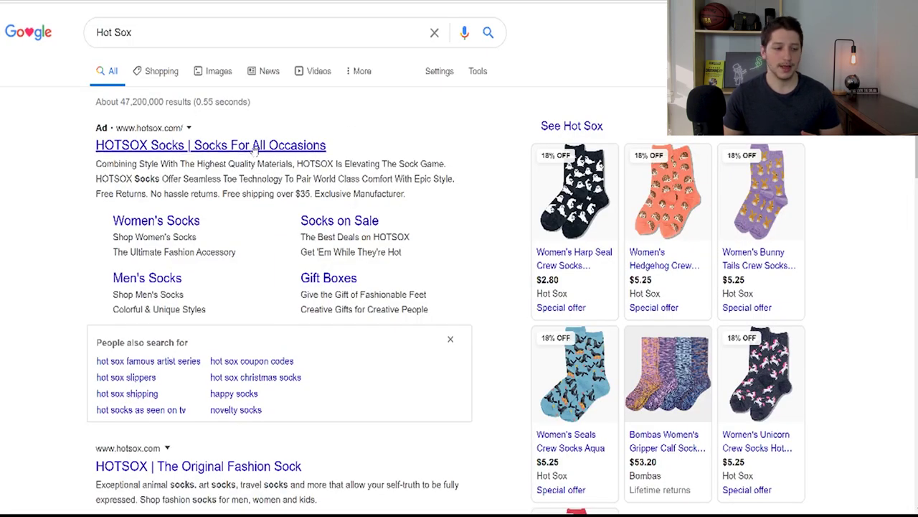
{"action": "left_click", "coordinate": [253, 147], "text": "ctrl"}
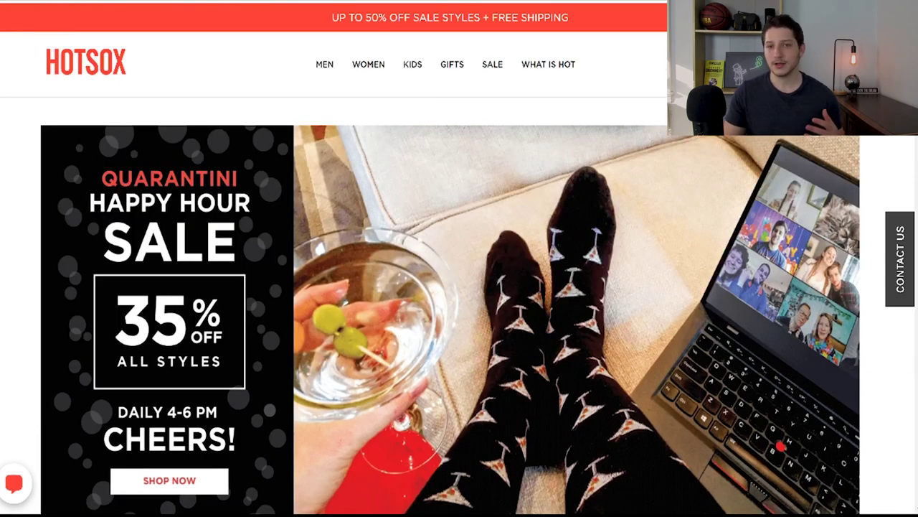
Step: Open the HOTSOX Wholesale Information page from the site footer
{"action": "scroll", "coordinate": [431, 258], "scroll_direction": "down", "scroll_amount": 15}
{"action": "scroll", "coordinate": [431, 258], "scroll_direction": "up", "scroll_amount": 15}
{"action": "scroll", "coordinate": [430, 258], "scroll_direction": "down", "scroll_amount": 3}
{"action": "scroll", "coordinate": [345, 369], "scroll_direction": "down", "scroll_amount": 12}
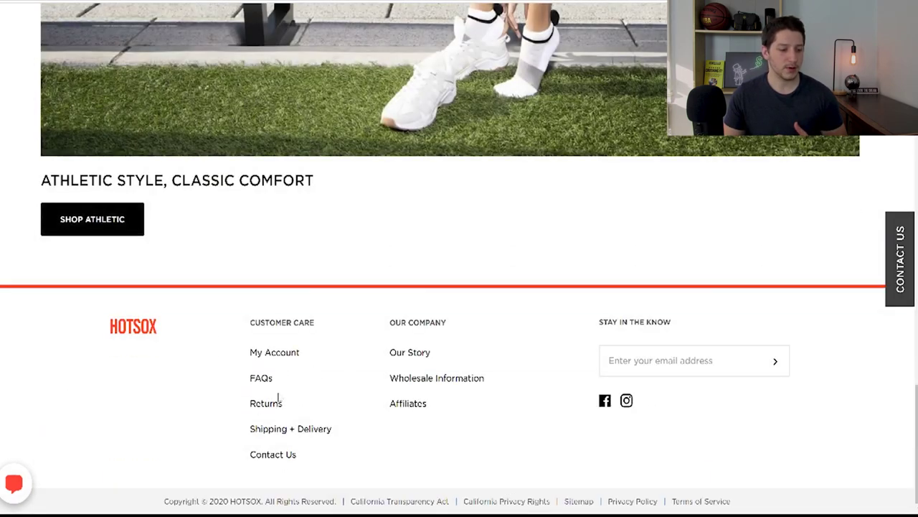
{"action": "left_click", "coordinate": [454, 380]}
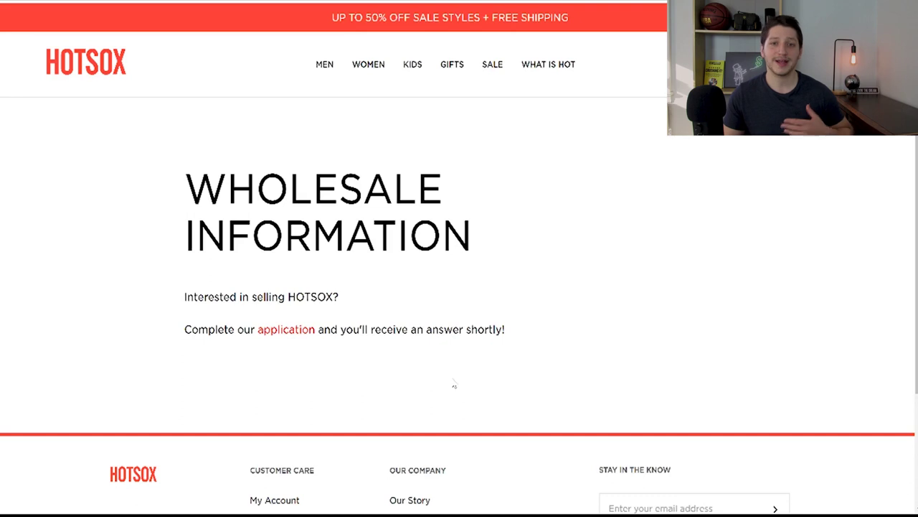
{"action": "scroll", "coordinate": [452, 381], "scroll_direction": "down", "scroll_amount": 1}
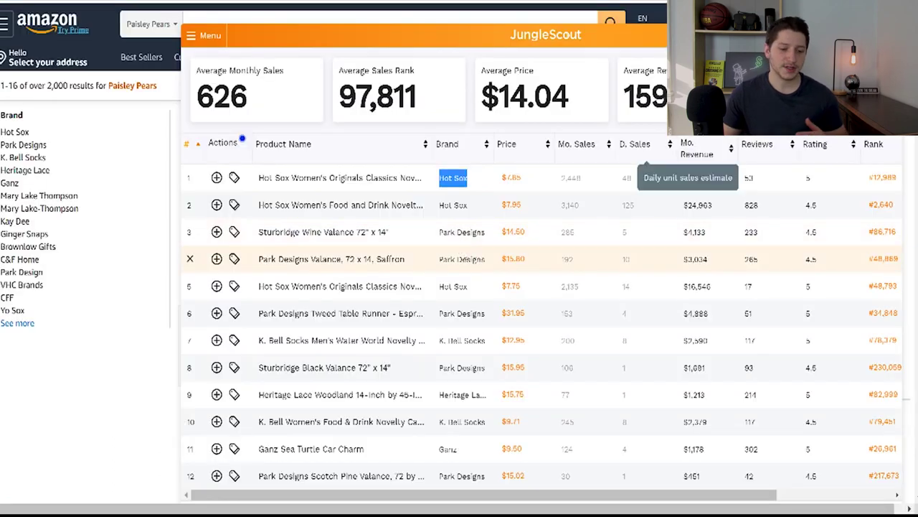
Step: Search Google for 'K. Bell Socks', selected from row 7 of JungleScout's Brand column
{"action": "scroll", "coordinate": [465, 269], "scroll_direction": "down", "scroll_amount": 2}
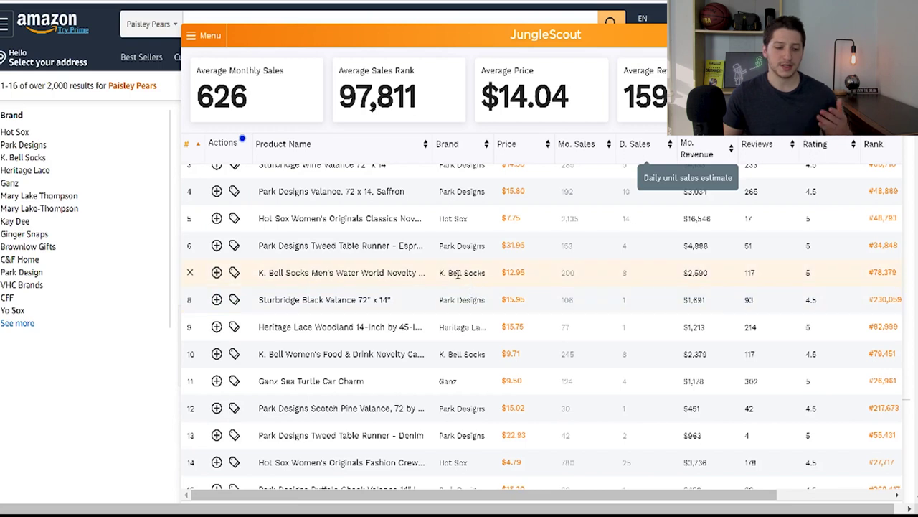
{"action": "left_click_drag", "start_coordinate": [440, 274], "coordinate": [486, 273]}
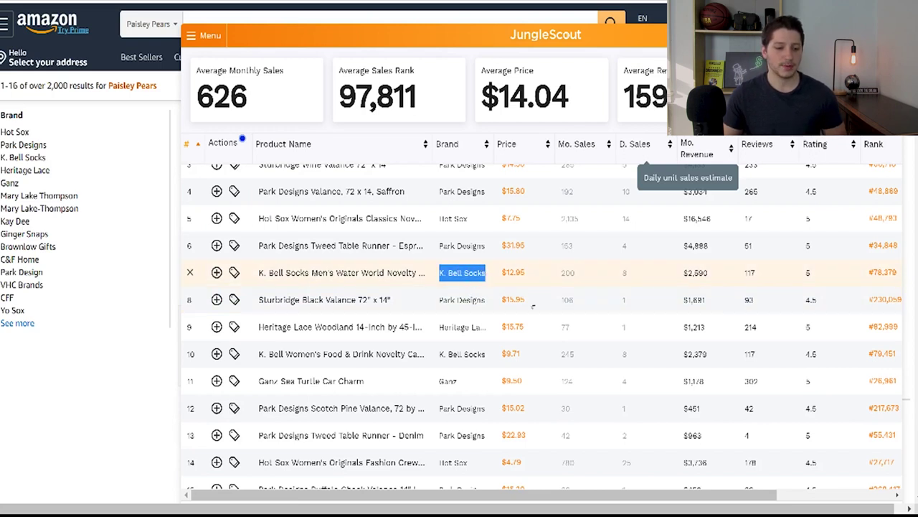
{"action": "right_click", "coordinate": [471, 278]}
{"action": "left_click", "coordinate": [510, 297]}
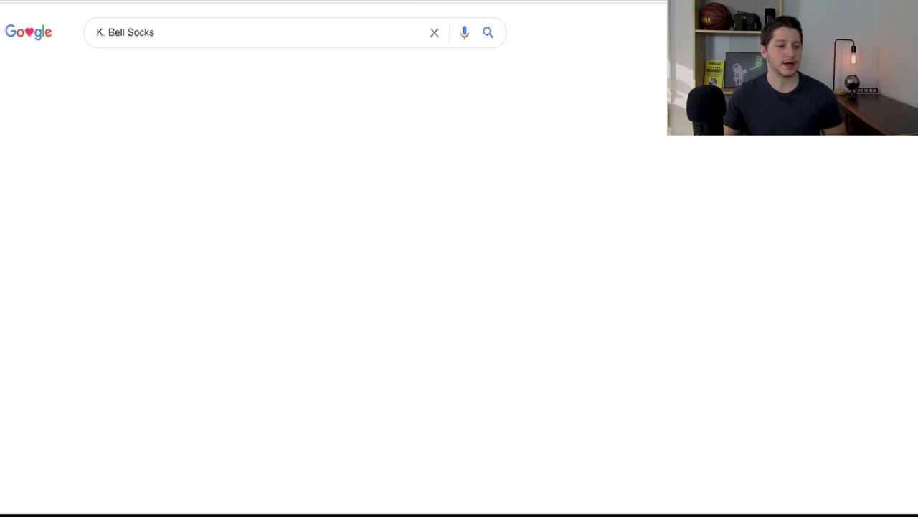
{"action": "key", "text": "ctrl+w"}
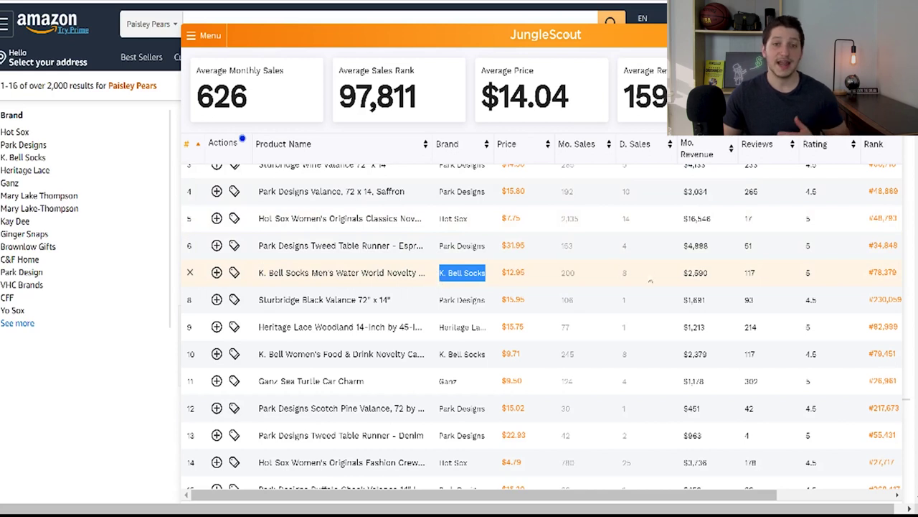
{"action": "scroll", "coordinate": [640, 283], "scroll_direction": "up", "scroll_amount": 2}
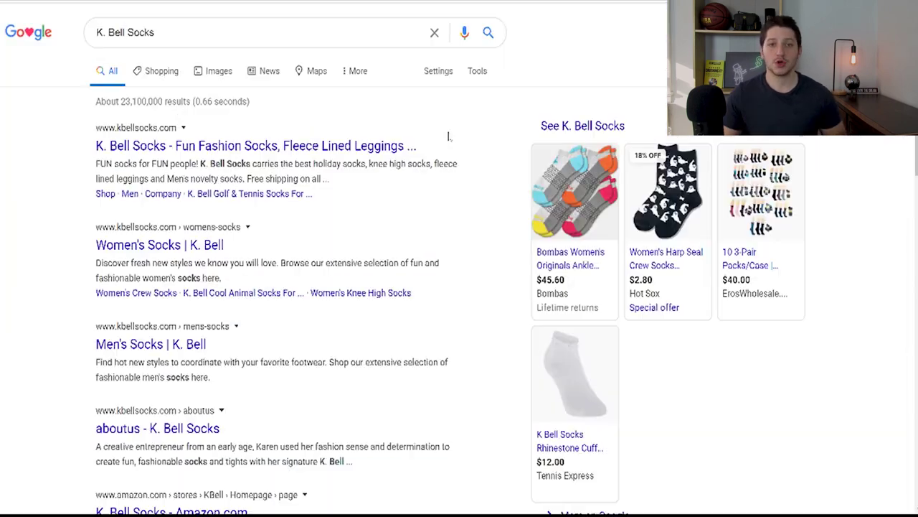
Step: Open kbellsocks.com, dismiss the store-closure notice, and scroll toward the wholesale section
{"action": "left_click", "coordinate": [309, 146]}
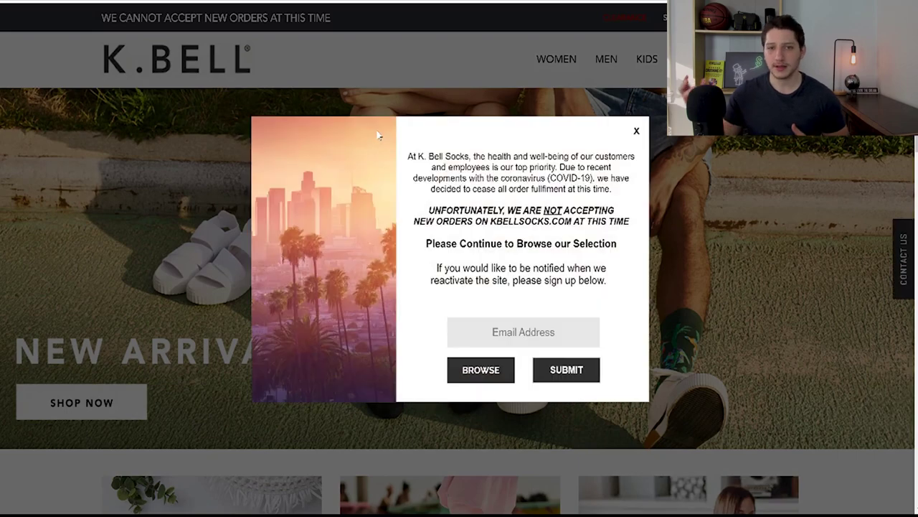
{"action": "left_click", "coordinate": [595, 65]}
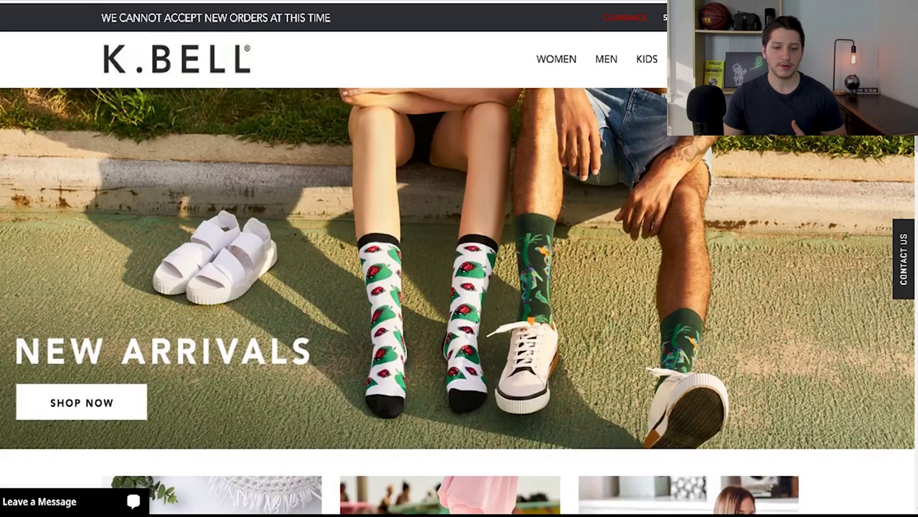
{"action": "scroll", "coordinate": [682, 172], "scroll_direction": "down", "scroll_amount": 15}
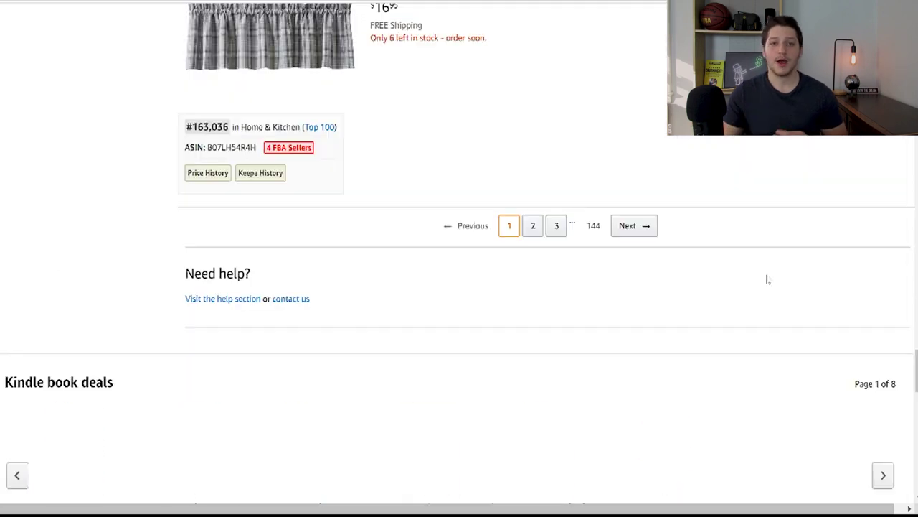
Step: Go to page 2 of the Paisley Pears seller's 144 result pages
{"action": "left_click", "coordinate": [534, 229]}
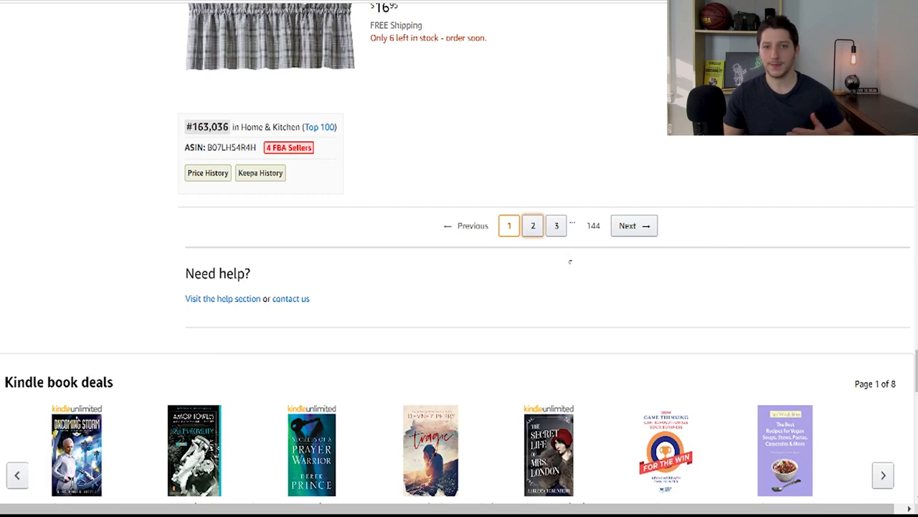